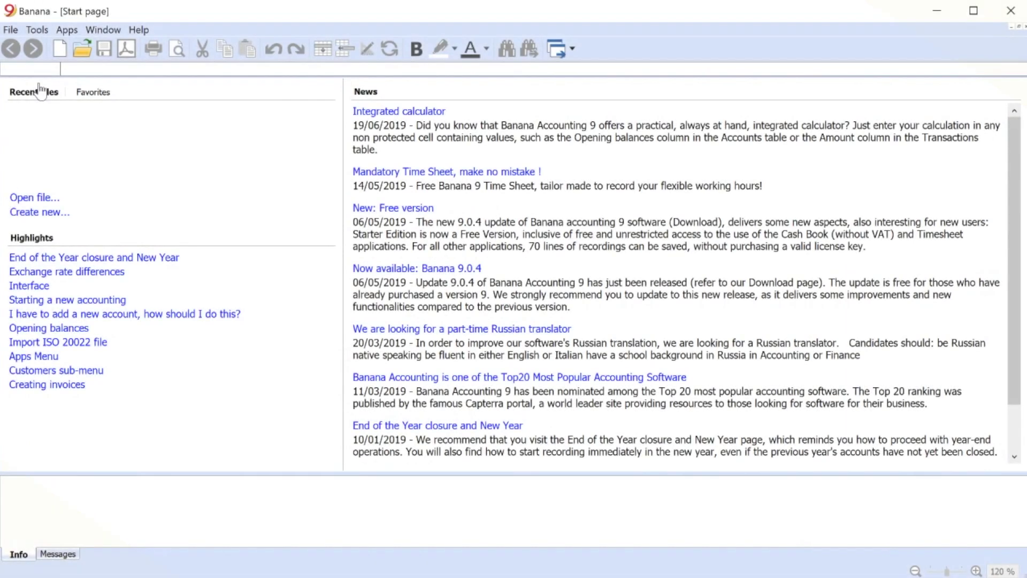
# Start a new file from the toolbar to bring up the template list
pyautogui.click(57, 53)
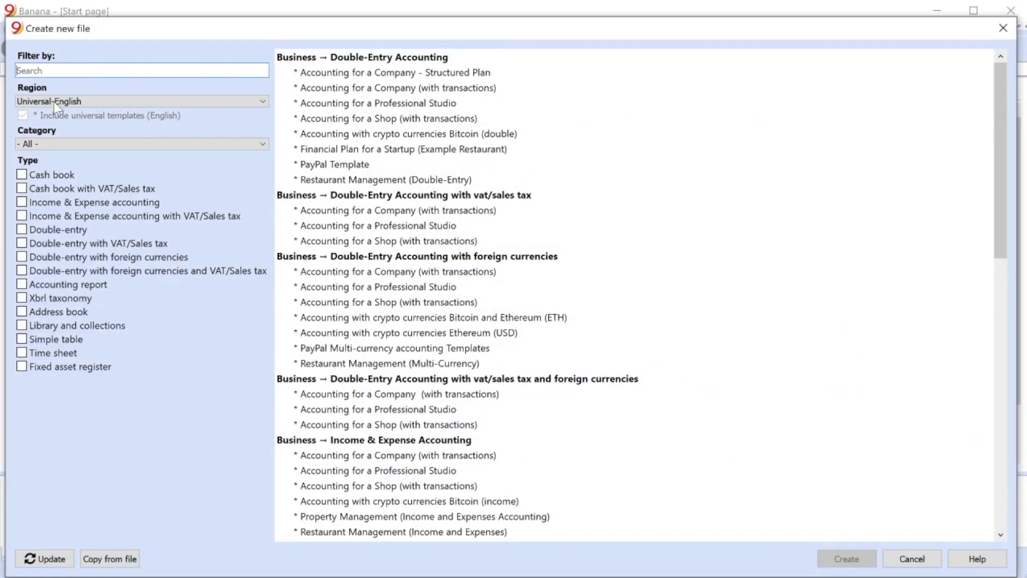
# Filter templates to Business double-entry and choose 'Accounting for a Company (with transactions)'
pyautogui.click(55, 143)
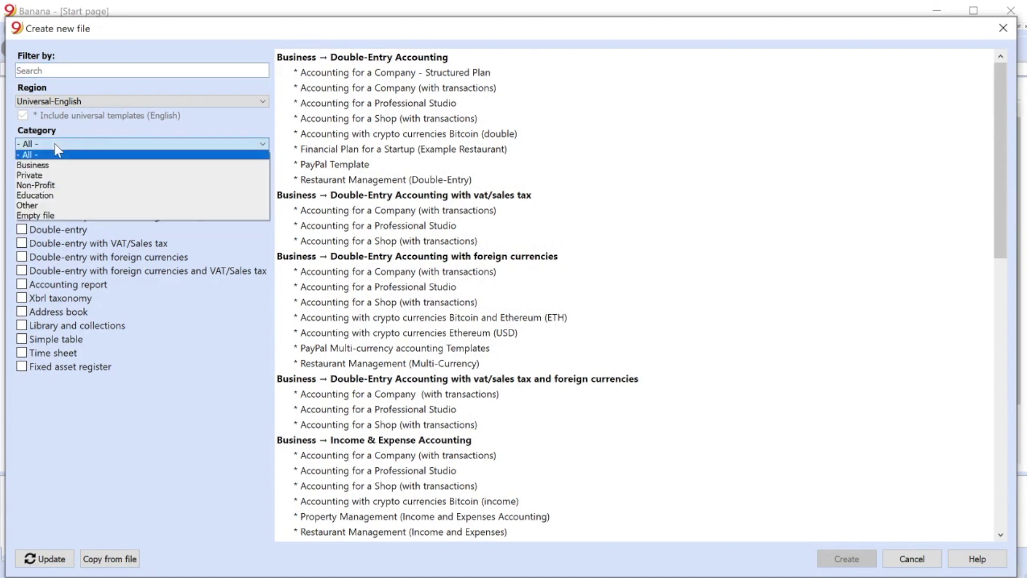
pyautogui.click(44, 166)
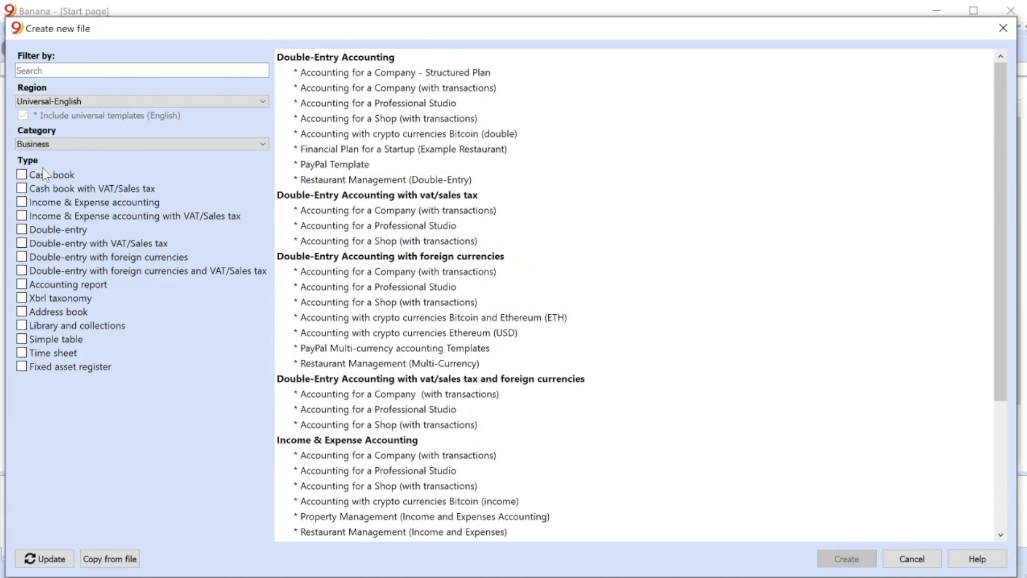
pyautogui.click(22, 231)
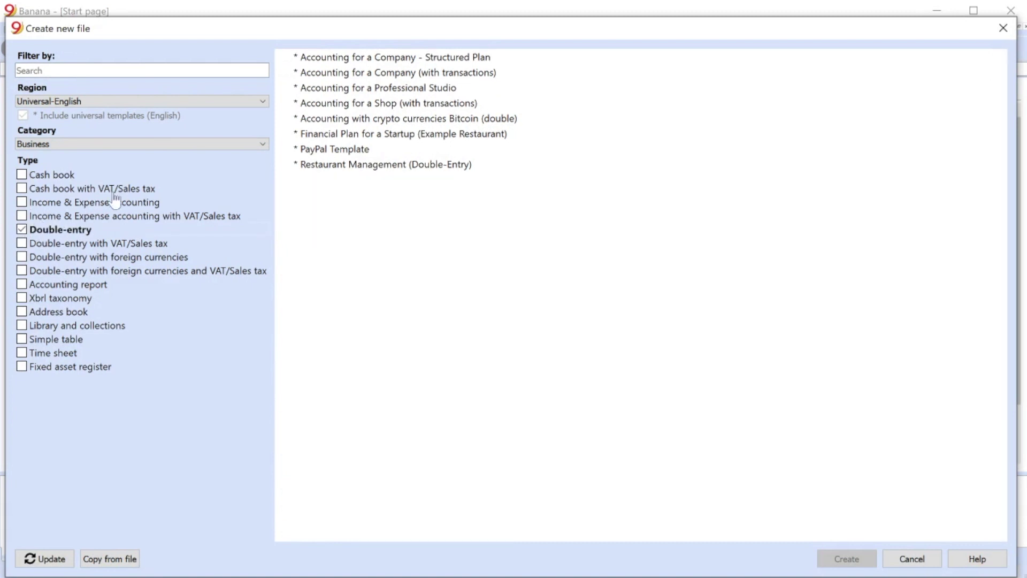
pyautogui.click(353, 73)
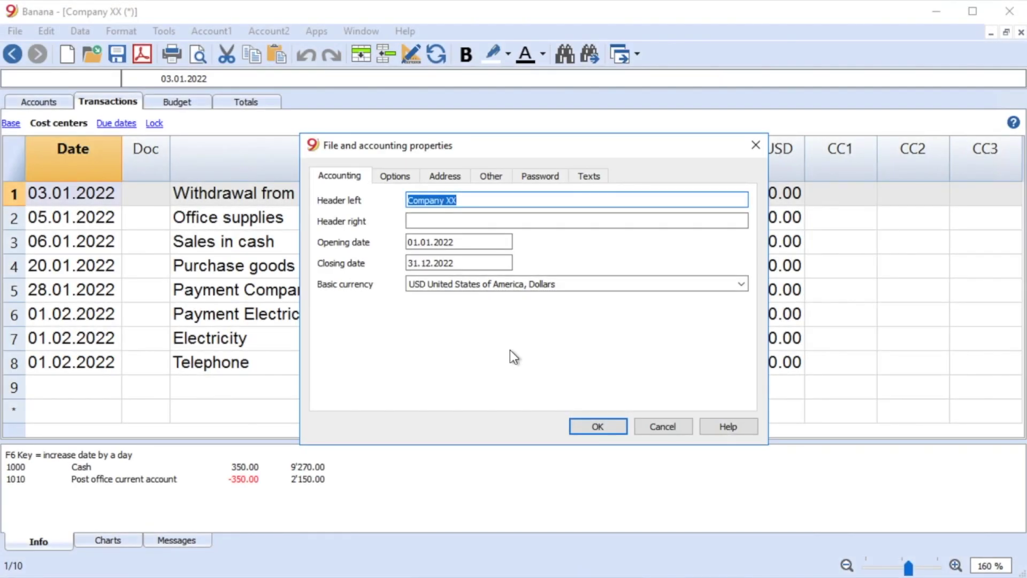
pyautogui.write('My Startup')
# Move from the 'My Startup' header field on to the basic currency setting
pyautogui.press('Tab')
pyautogui.press('Tab')
pyautogui.press('Tab')
pyautogui.press('Tab')
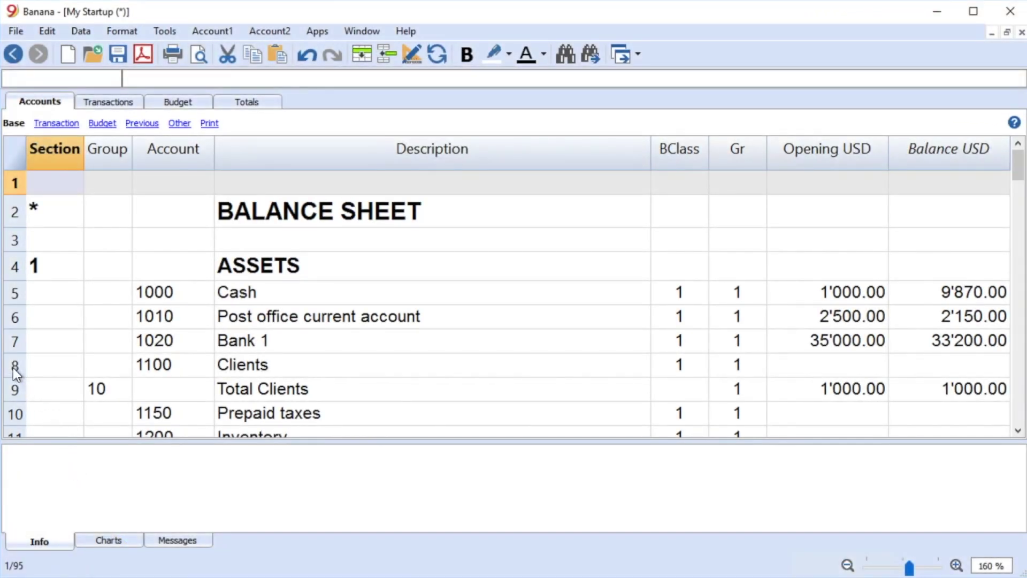
# Insert a row above Clients and enter account 1025 'Bank 2'
pyautogui.click(14, 368)
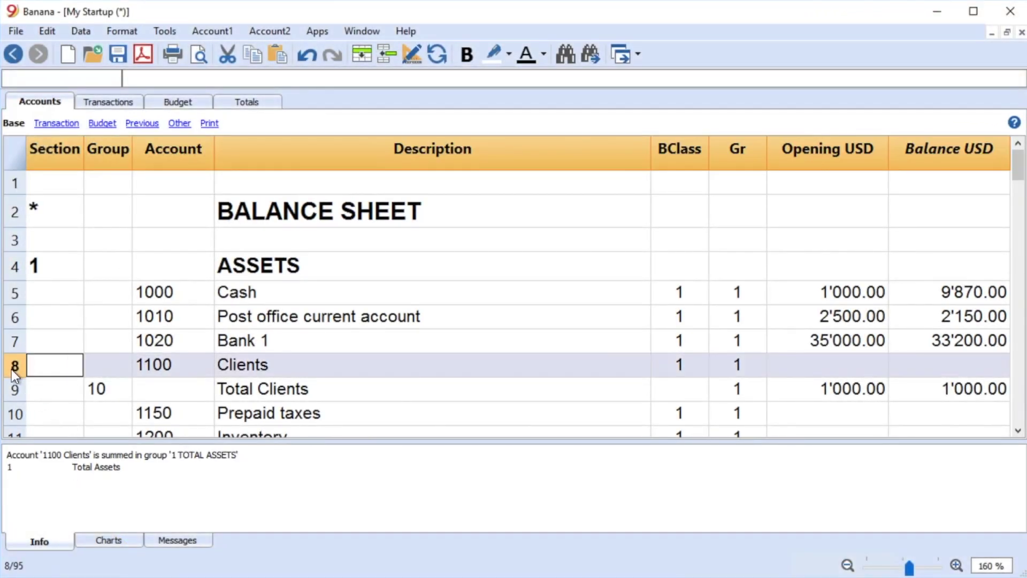
pyautogui.click(50, 32)
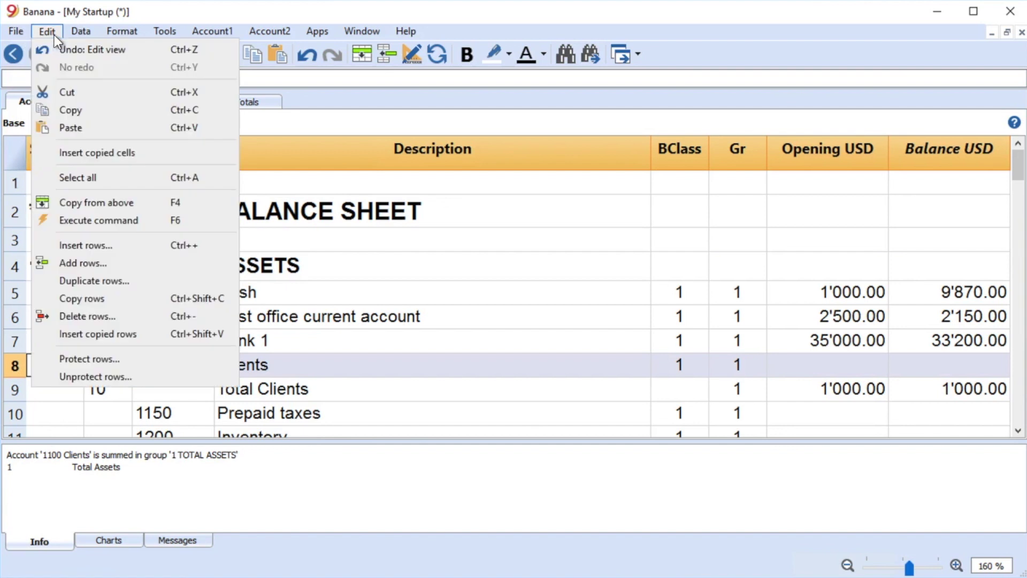
pyautogui.click(52, 247)
pyautogui.click(176, 372)
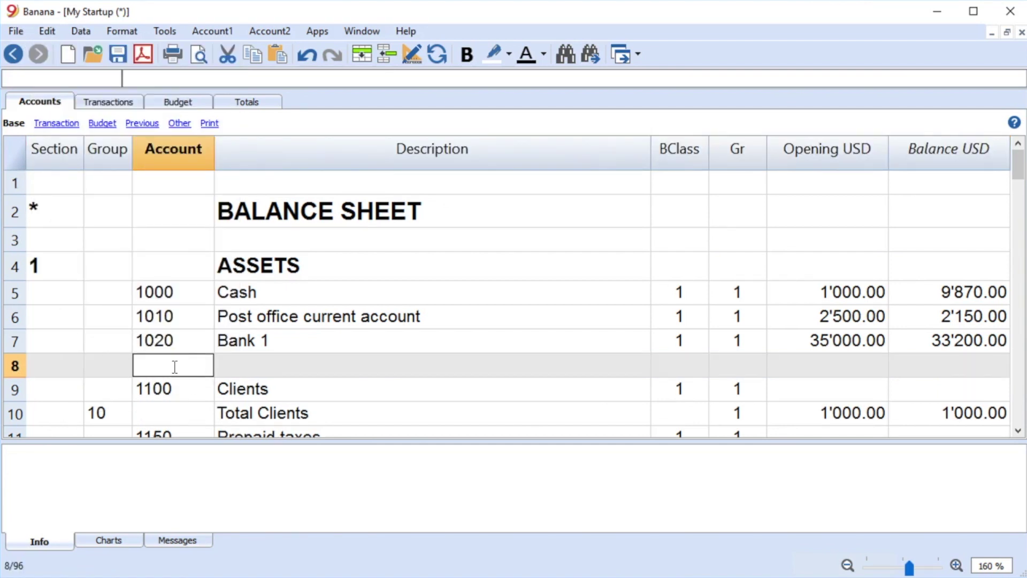
pyautogui.write('1025')
pyautogui.press('Return')
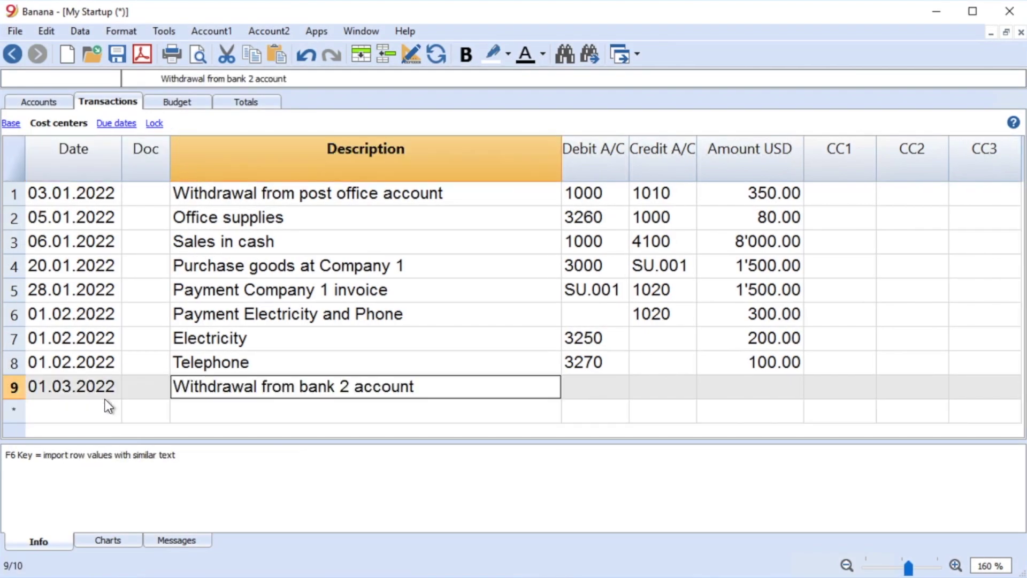
# Confirm the 01.03.2022 bank 2 withdrawal description and debit account 1000
pyautogui.press('Return')
pyautogui.write('1')
pyautogui.press('Return')
pyautogui.write('1025')
pyautogui.press('Return')
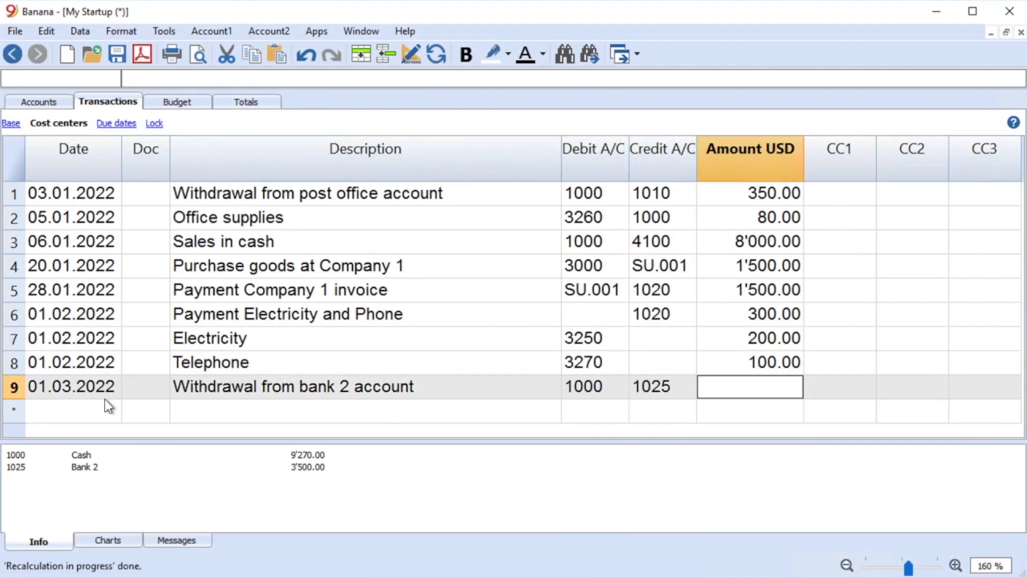